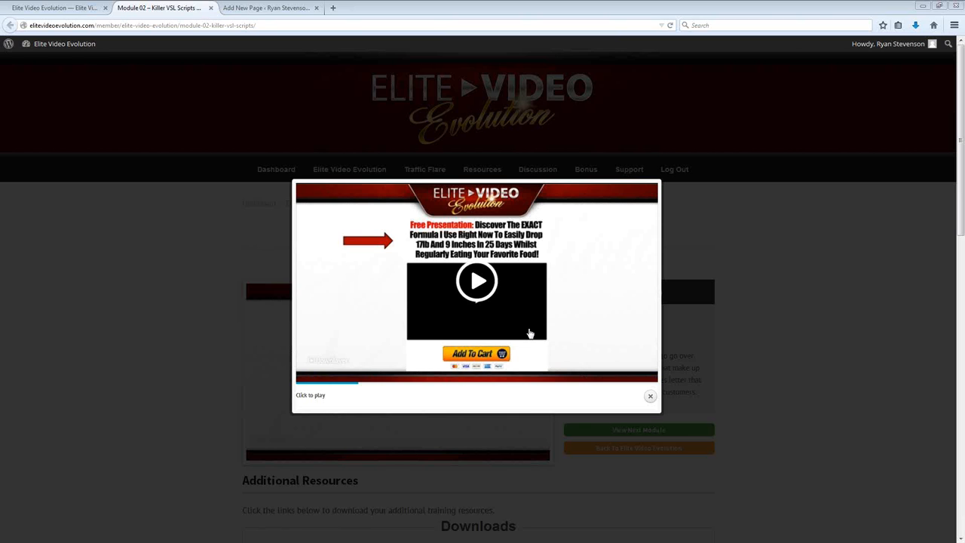
Step: Preview the VSL Demo page draft in a separate tab and examine its header, headline, video, sidebar and Add To Cart button
mouse_move(512, 312)
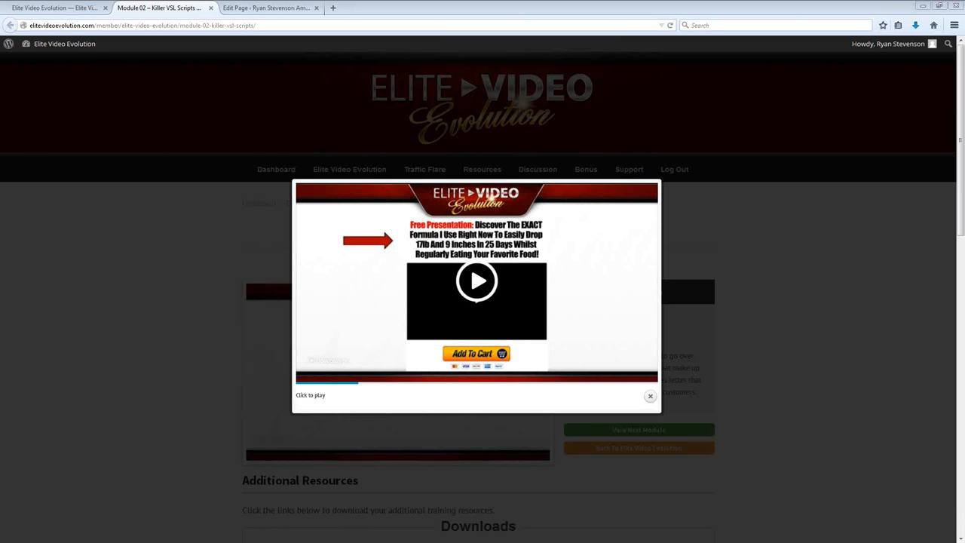
left_click(259, 8)
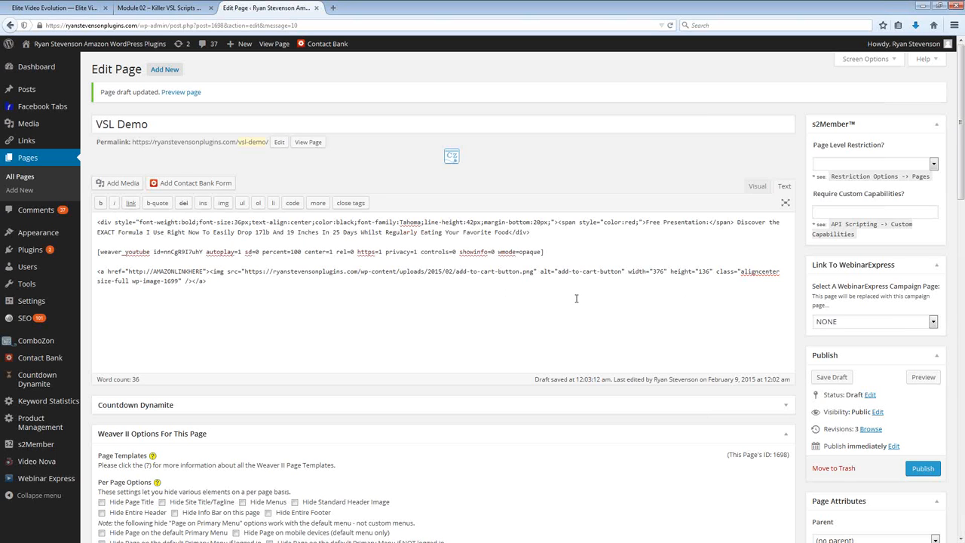
right_click(918, 382)
left_click(899, 386)
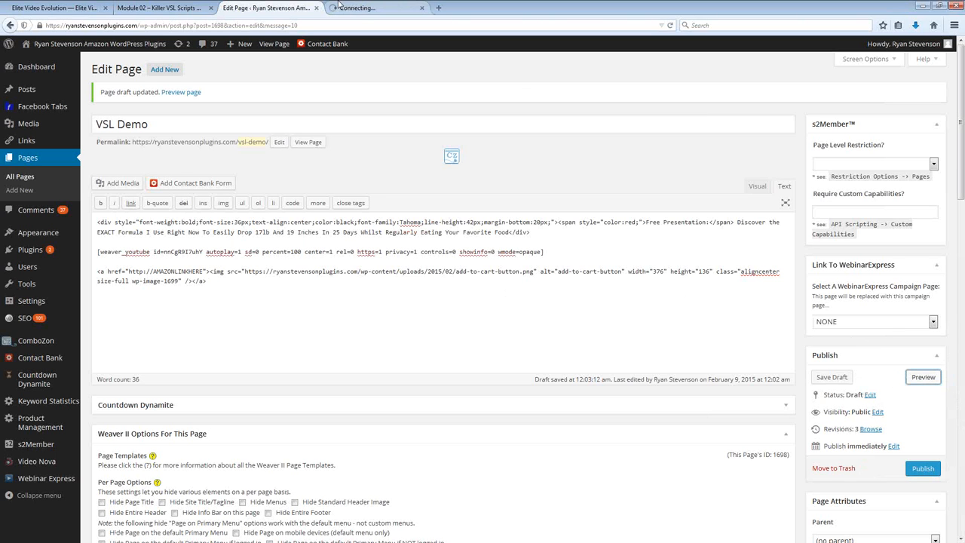
left_click(351, 7)
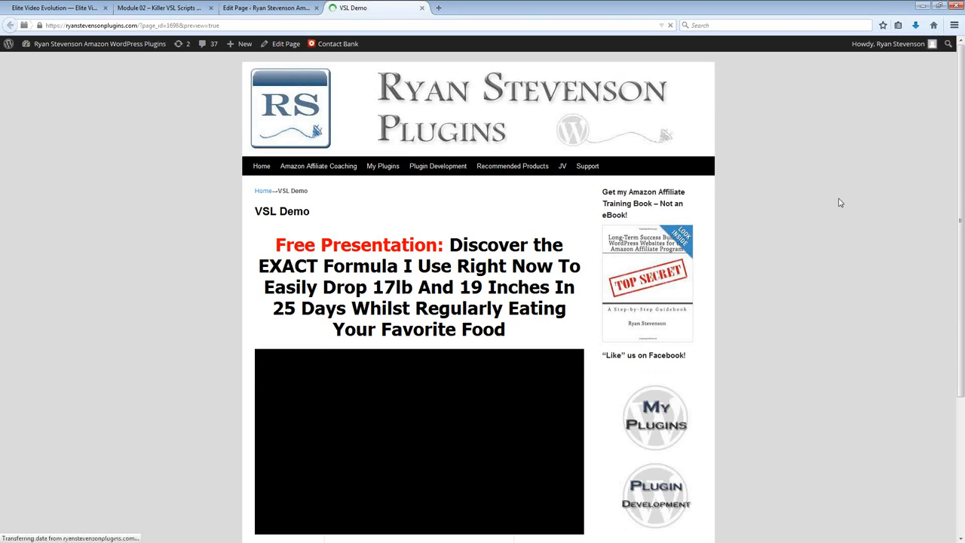
scroll(811, 183, "down", 4)
scroll(806, 181, "up", 1)
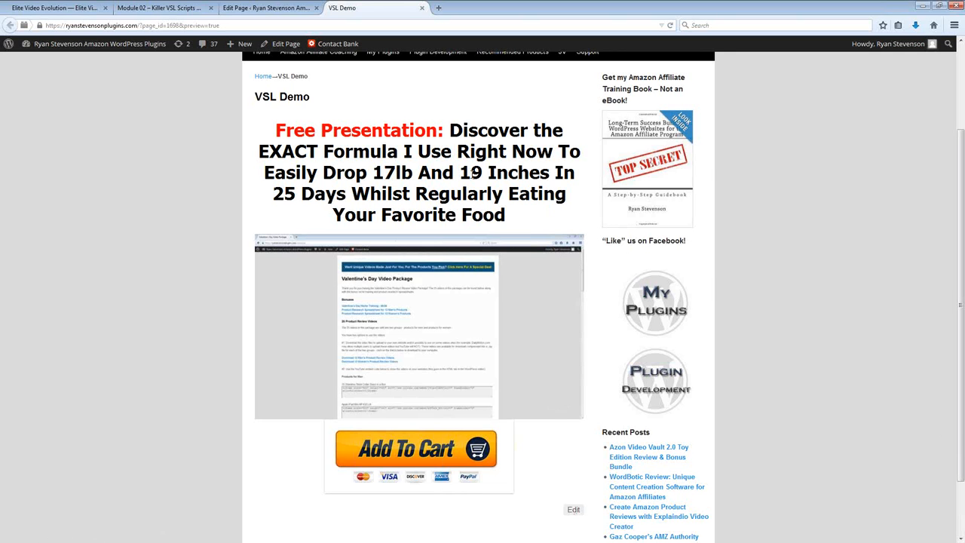
scroll(453, 188, "up", 3)
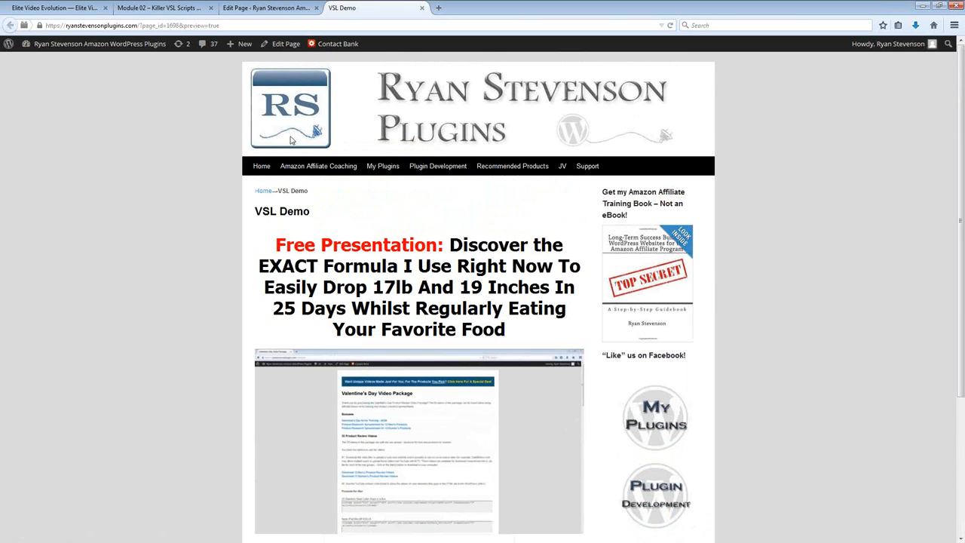
scroll(671, 505, "down", 5)
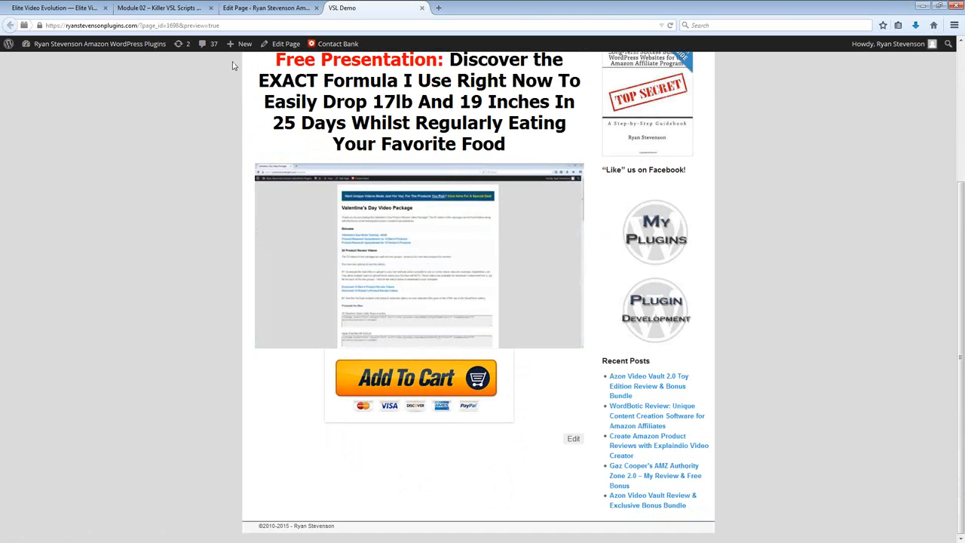
scroll(284, 238, "up", 5)
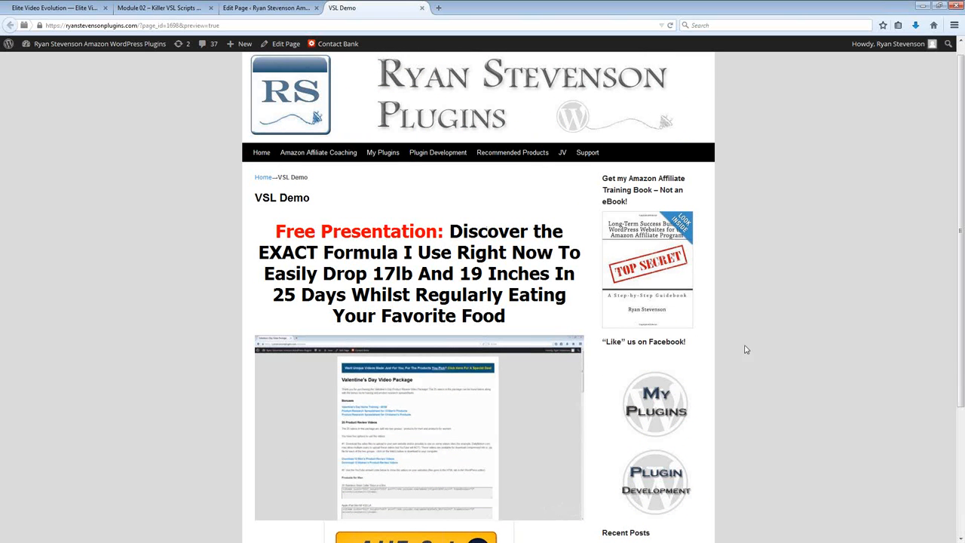
Step: In the page's Weaver II per-page options, hide the page title, entire header, info bar and entire footer
left_click(265, 9)
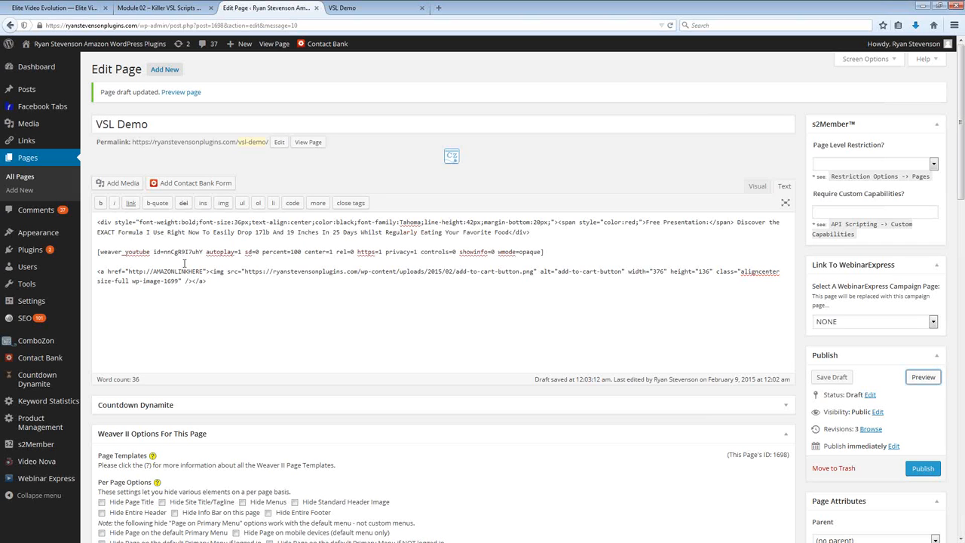
mouse_move(76, 233)
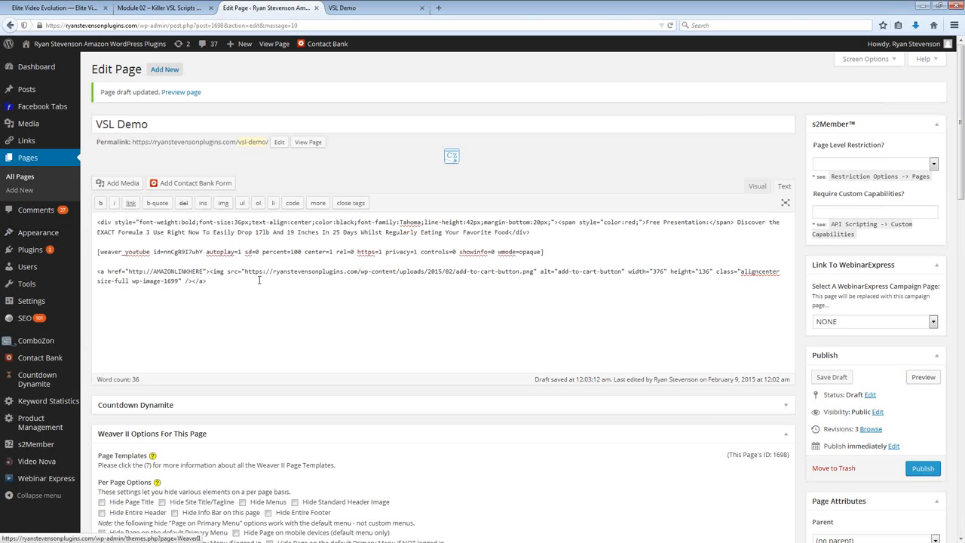
scroll(95, 354, "down", 4)
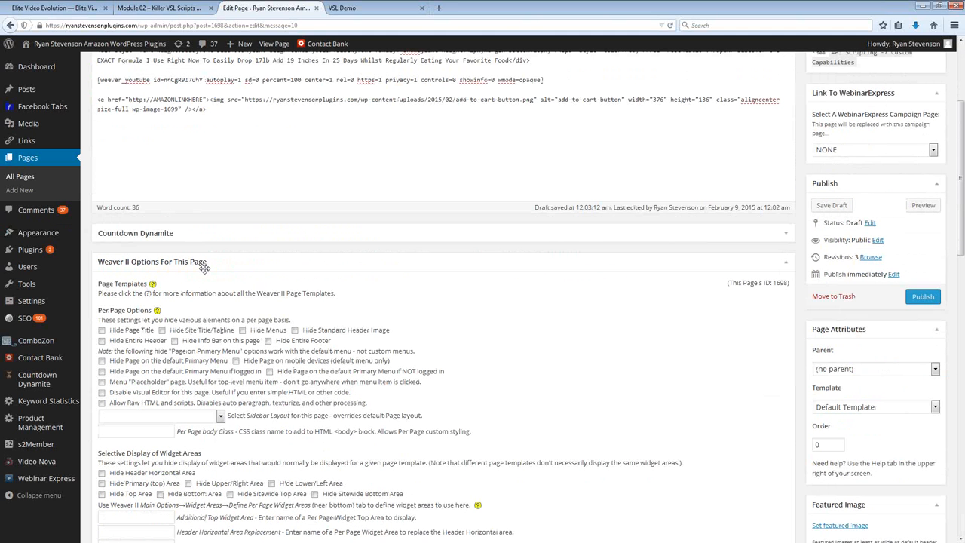
scroll(241, 276, "down", 3)
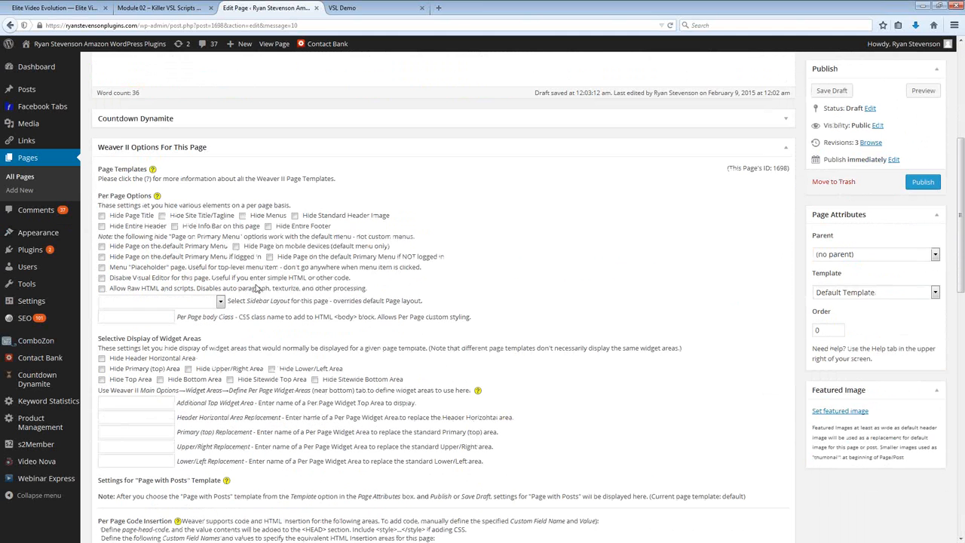
left_click(102, 217)
left_click(102, 226)
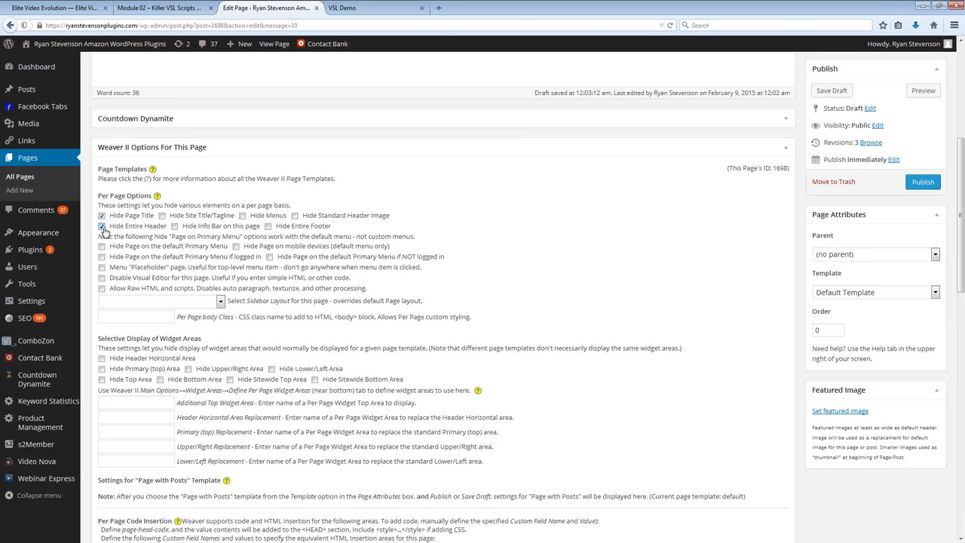
left_click(175, 226)
left_click(268, 226)
Step: Set the page's sidebar layout to "No sidebars, one column content"
left_click(219, 303)
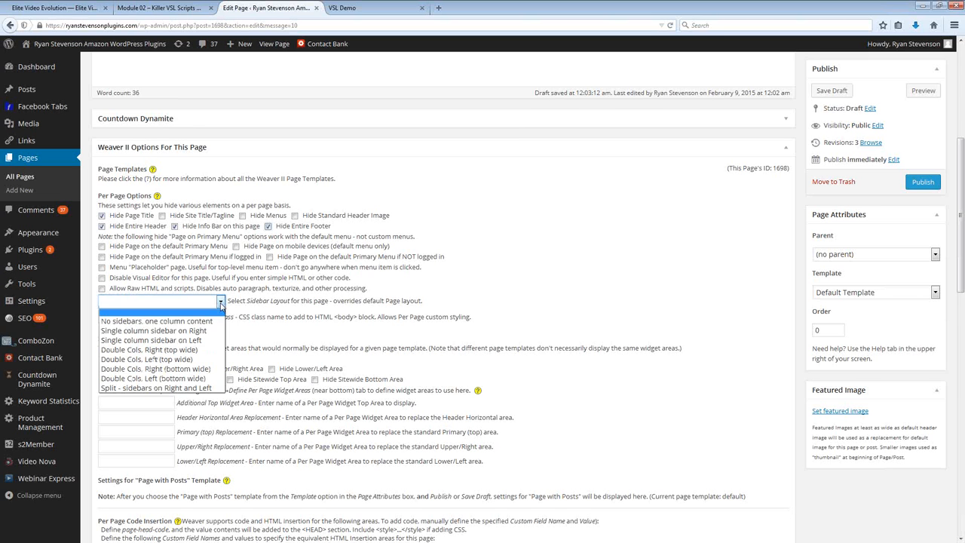
left_click(130, 321)
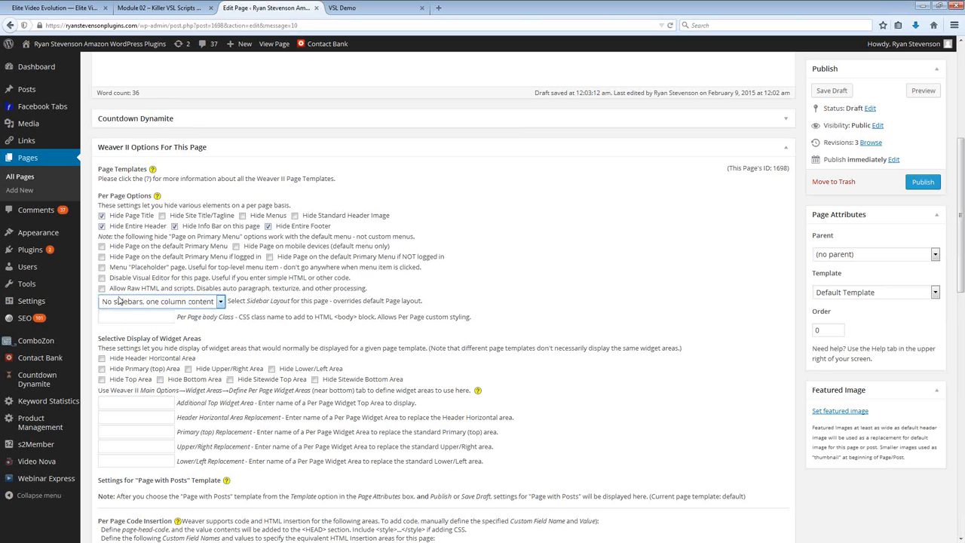
left_click(543, 265)
Step: Preview the updated VSL Demo page and check its one-column layout and embedded video
scroll(571, 278, "up", 5)
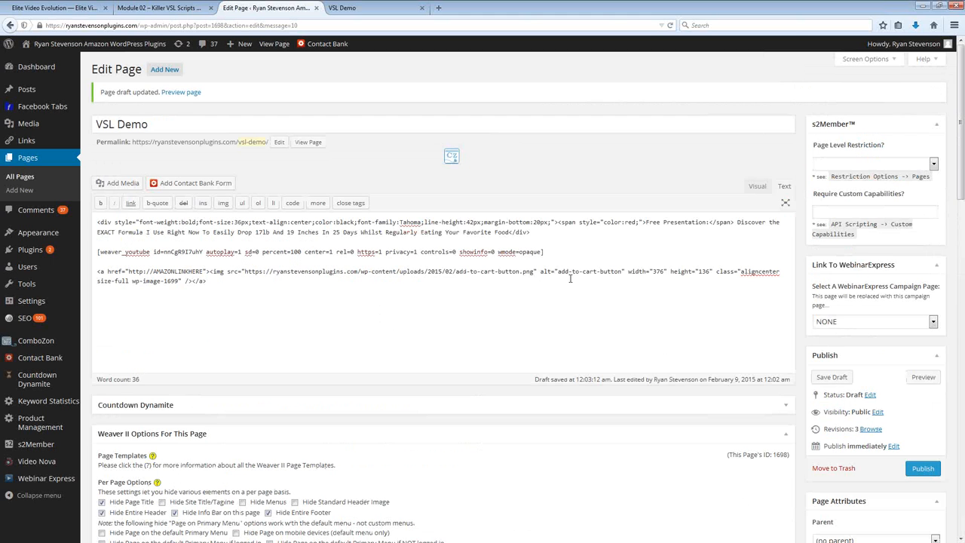
left_click(922, 377)
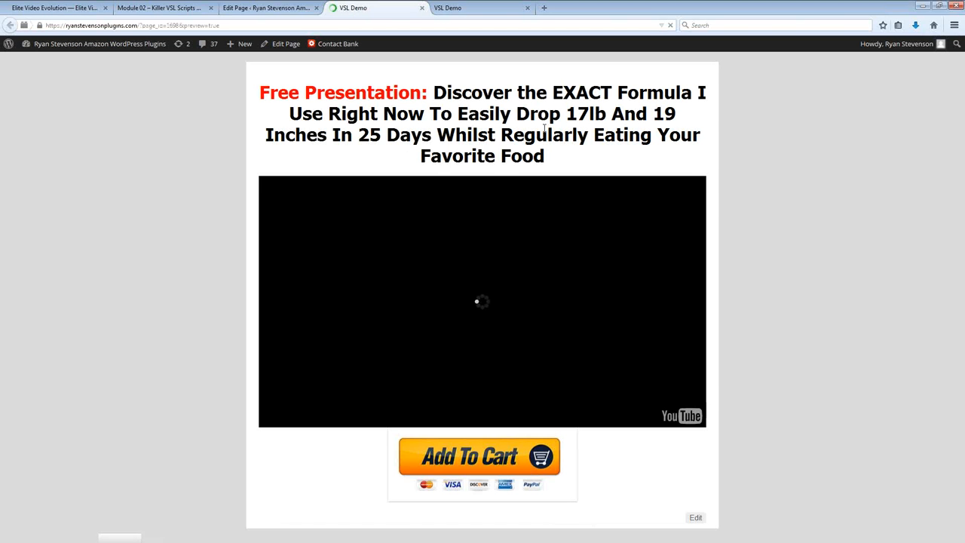
left_click(479, 293)
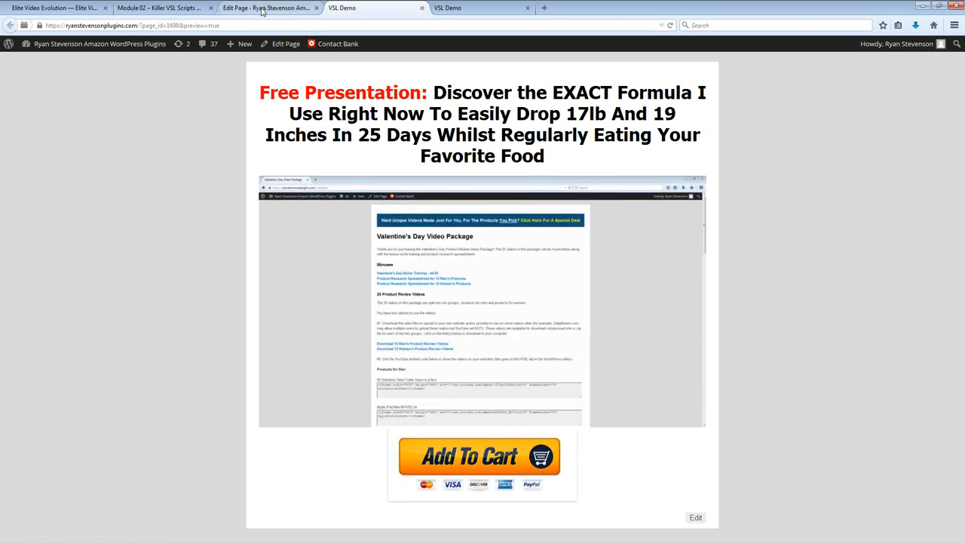
Step: Remove the wp-image-1699 class from the Add To Cart image code and preview the page
left_click(265, 9)
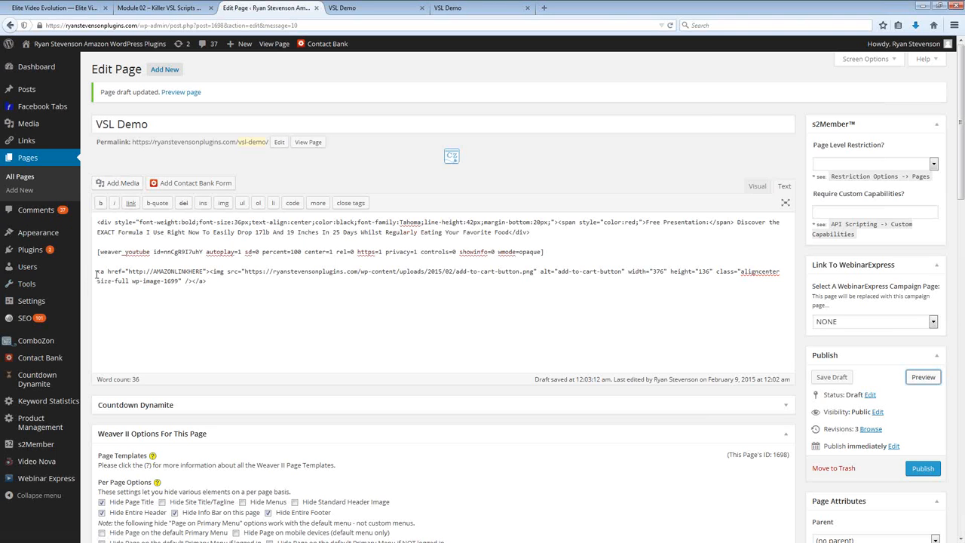
left_click_drag(97, 271, 224, 280)
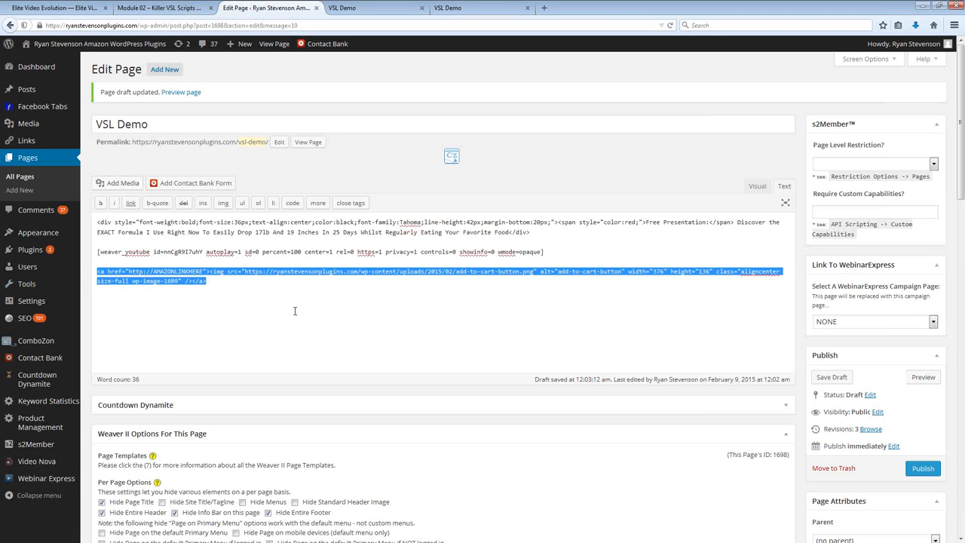
left_click(249, 284)
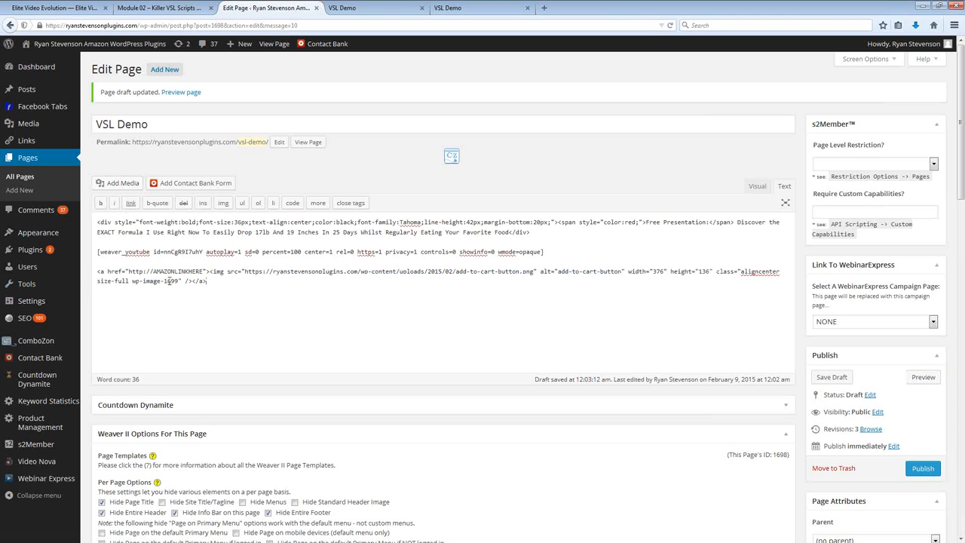
left_click_drag(180, 281, 129, 280)
double_click(172, 282)
left_click_drag(130, 281, 181, 281)
key("BackSpace")
left_click(924, 378)
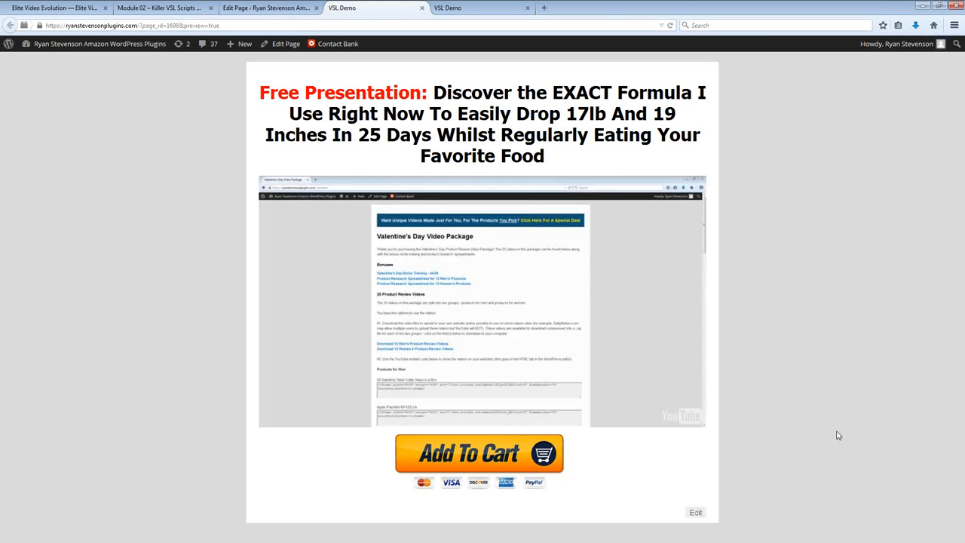
Step: Review the page's hide and sidebar options, and examine the headline div and its replaceable text starting with "Discover the EXACT Formula"
left_click(259, 7)
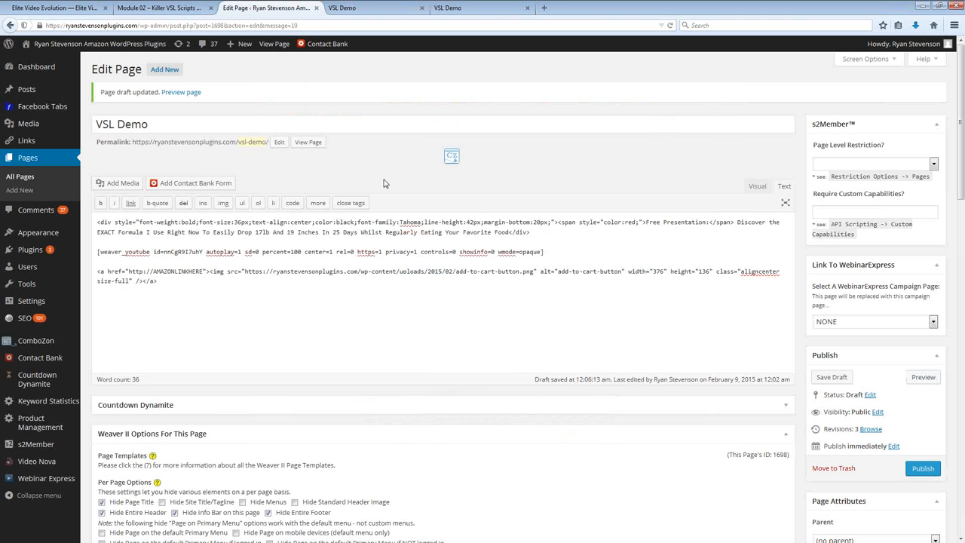
scroll(340, 187, "down", 3)
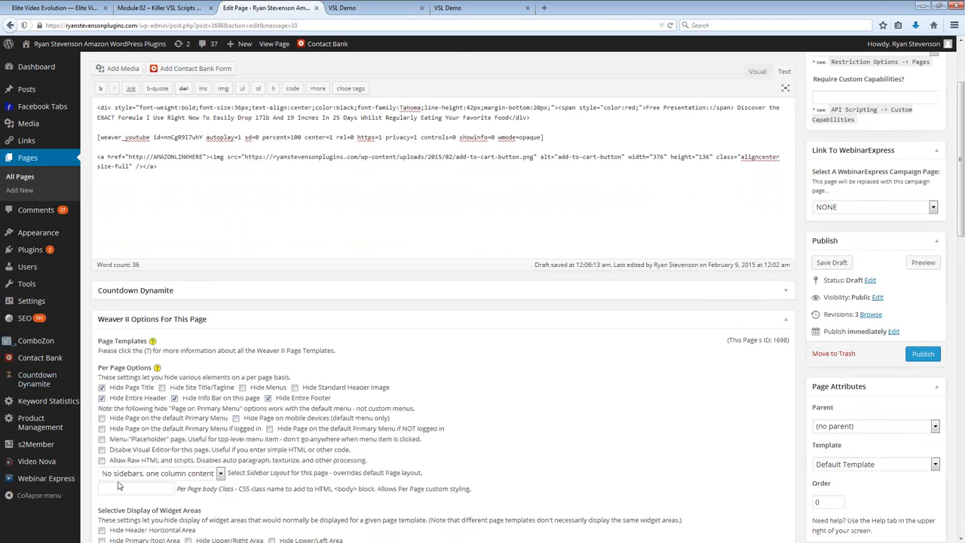
scroll(586, 442, "up", 3)
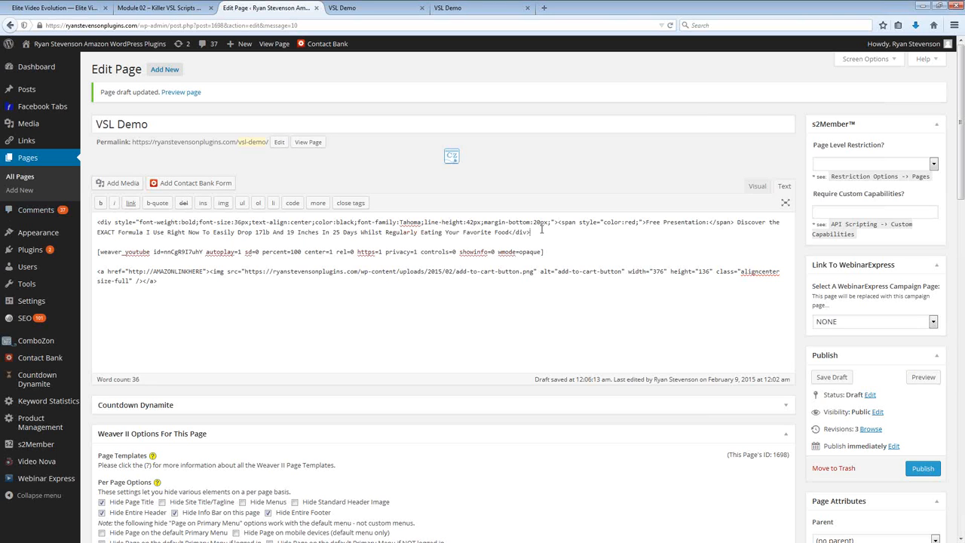
left_click_drag(293, 239, 92, 218)
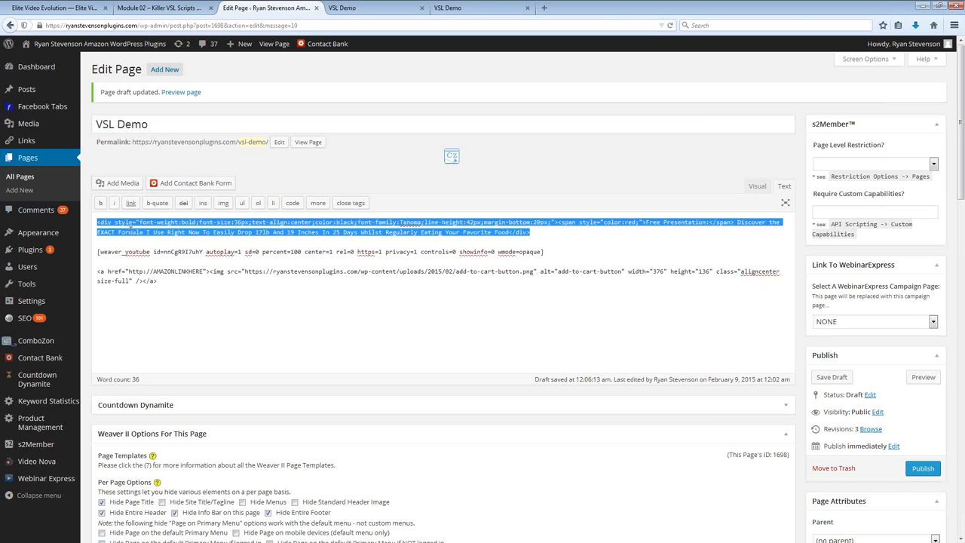
left_click(509, 232)
left_click_drag(510, 233, 739, 224)
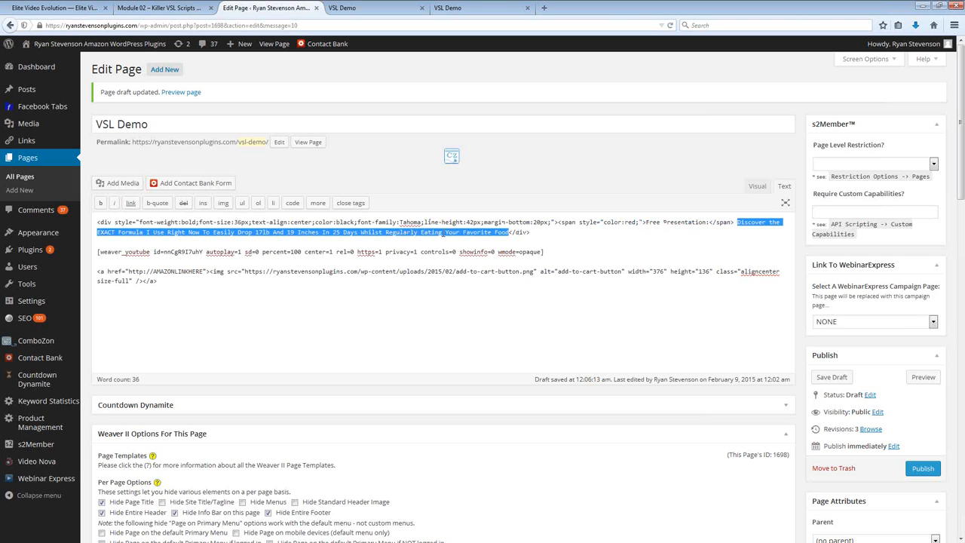
left_click(419, 232)
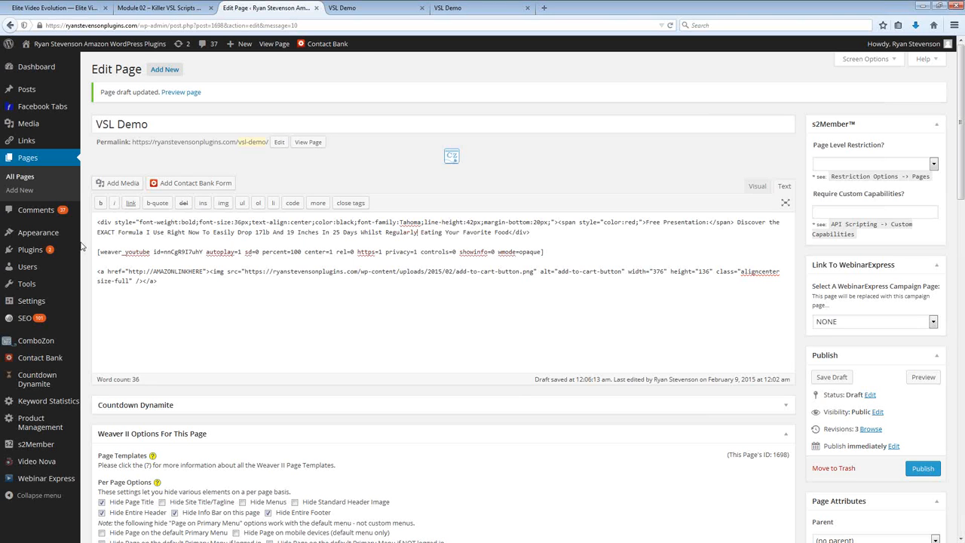
Step: Examine the weaver_youtube shortcode, including its video ID and autoplay setting
left_click_drag(97, 251, 559, 252)
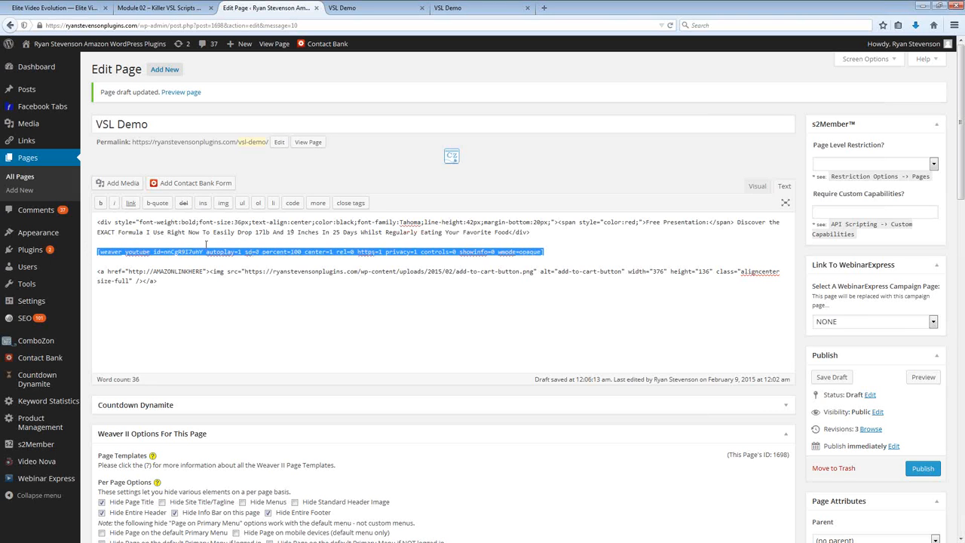
left_click(182, 251)
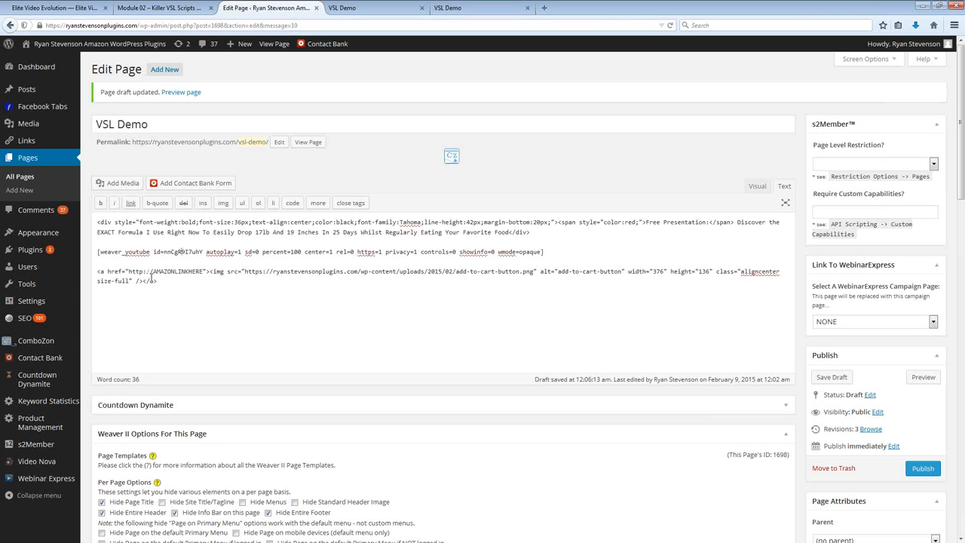
mouse_move(33, 232)
left_click_drag(242, 252, 237, 252)
left_click(241, 257)
left_click_drag(97, 252, 574, 253)
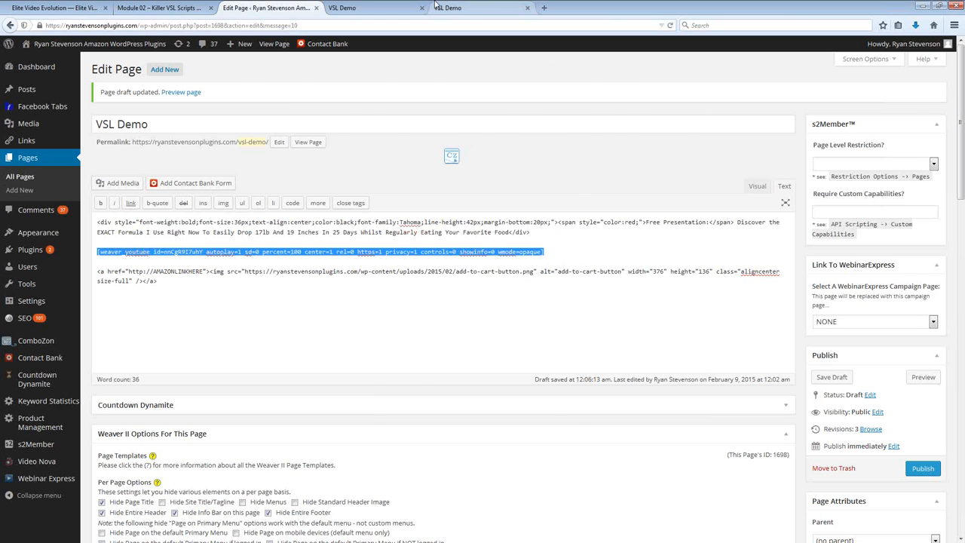
Step: Look at the video in the page preview and locate the id parameter in the weaver_youtube shortcode
left_click(392, 8)
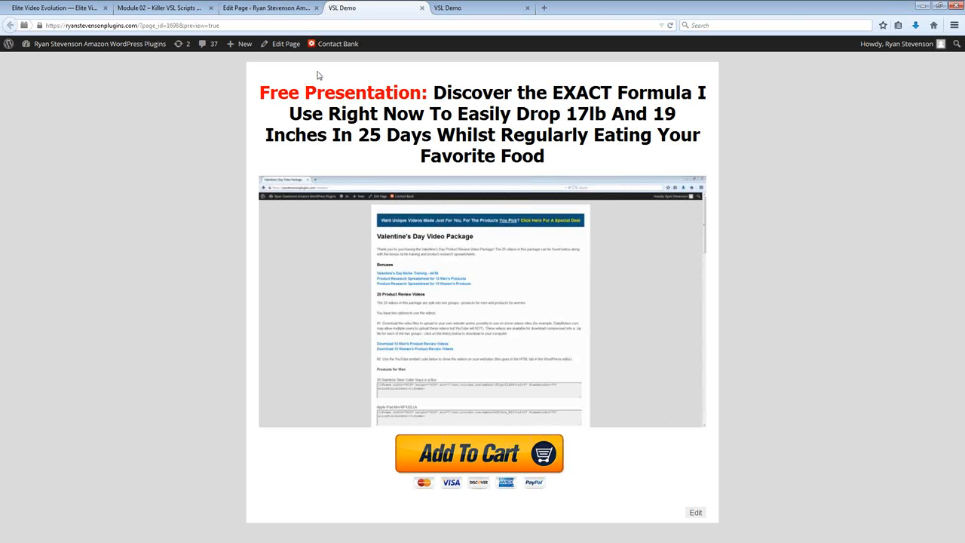
left_click(246, 9)
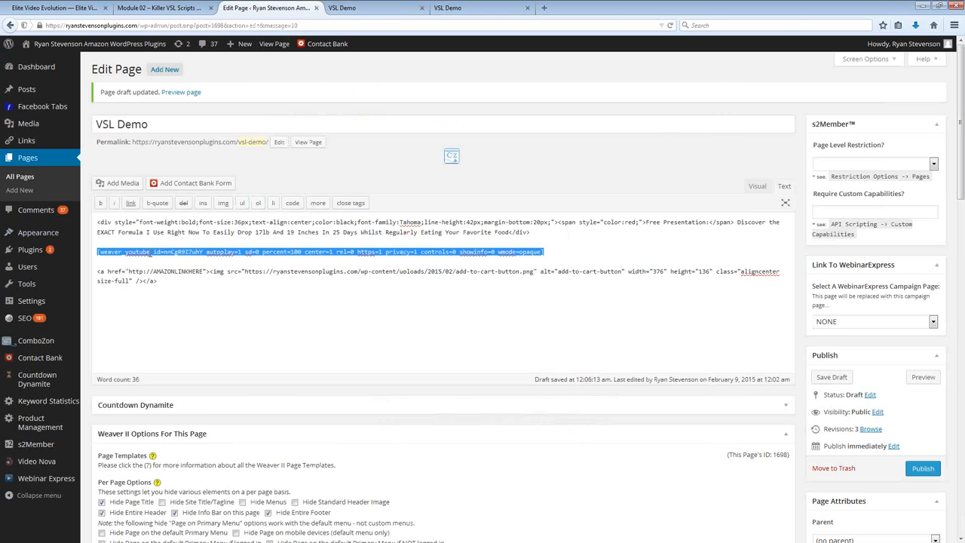
left_click(150, 254)
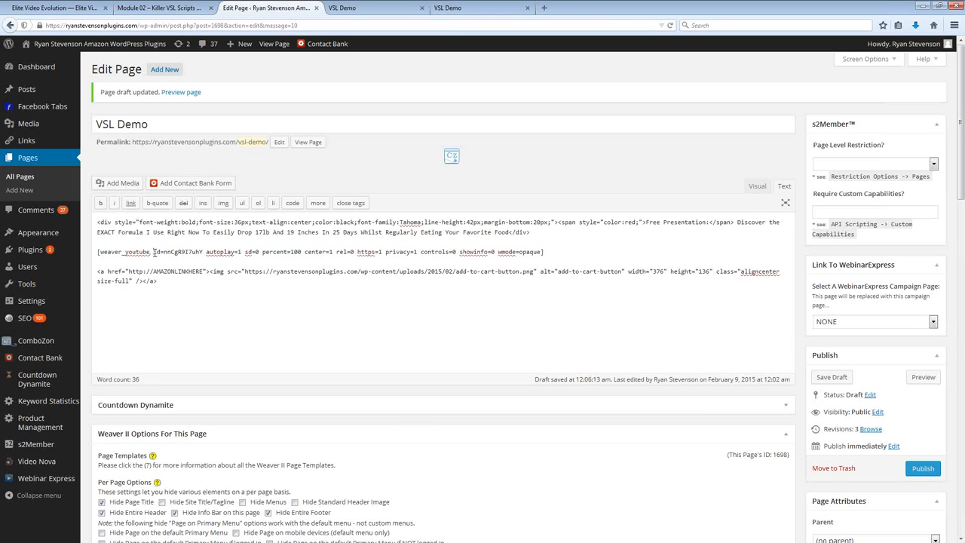
left_click_drag(154, 254, 190, 253)
left_click(162, 261)
Step: Try the weaver_youtube shortcode's https parameter at 0 and restore it to 1
left_click_drag(383, 252, 359, 253)
type("0")
left_click_drag(383, 252, 380, 253)
type("1")
Step: Check the https prefix in the page's permalink against the https parameter in the weaver_youtube shortcode
left_click_drag(132, 143, 150, 143)
left_click(359, 187)
left_click_drag(383, 252, 378, 252)
Step: Examine the linked Add To Cart image code below the weaver_youtube shortcode in the page content
left_click(221, 286)
left_click_drag(167, 283, 93, 268)
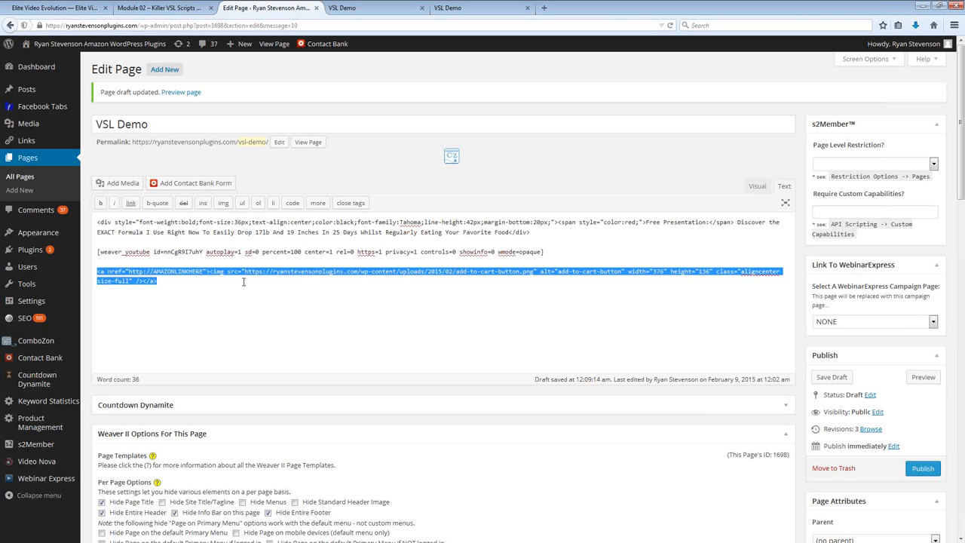
left_click(211, 285)
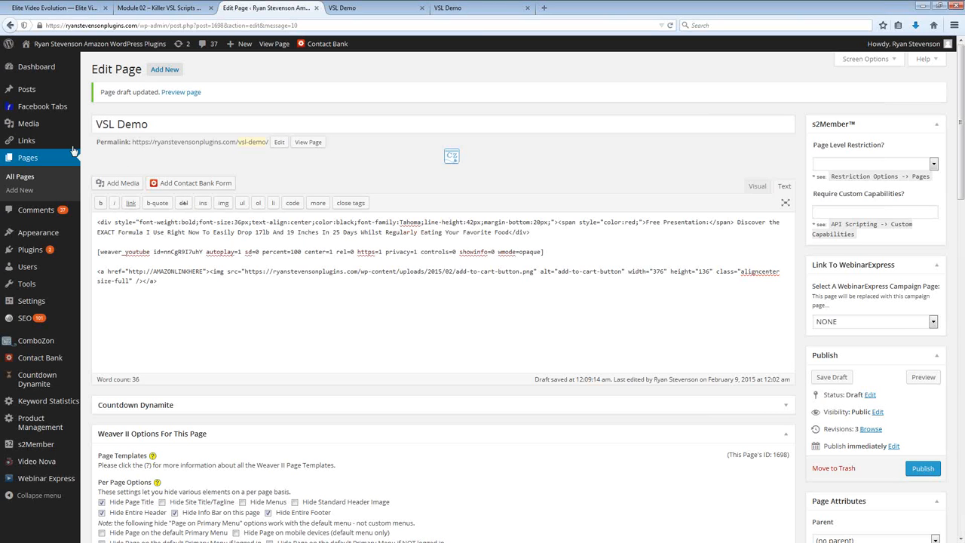
Step: Try the media library's add-to-cart-button.png with its link set to Custom URL, and leave without inserting it
left_click(113, 185)
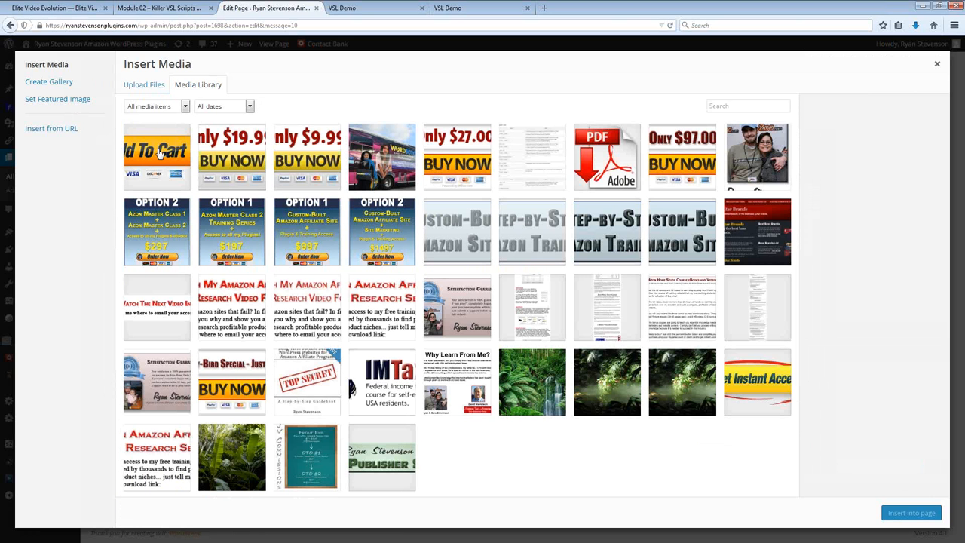
left_click(149, 165)
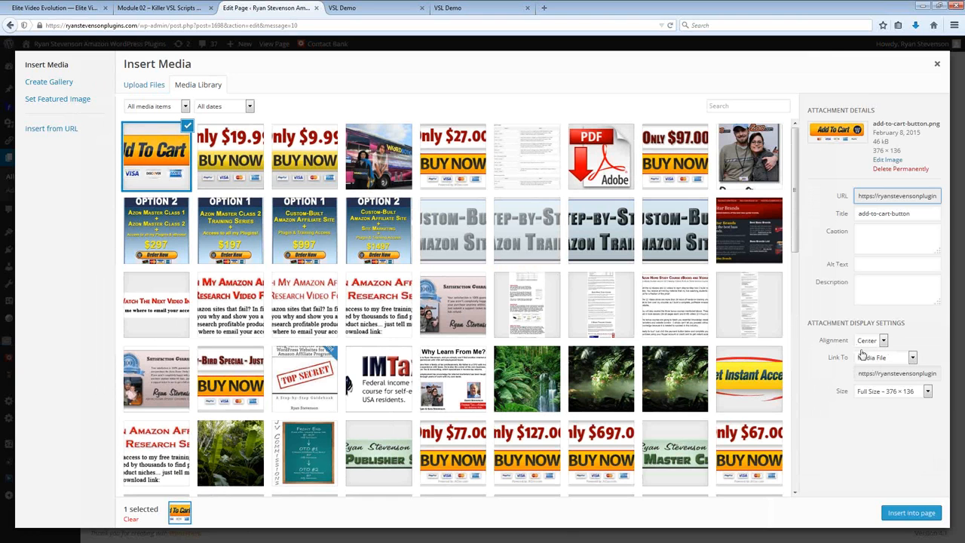
left_click(872, 363)
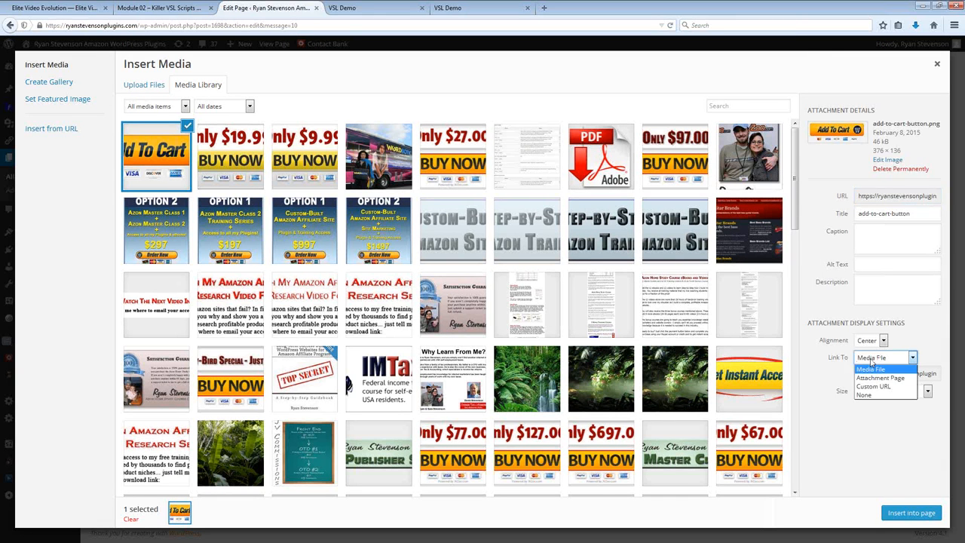
left_click(871, 386)
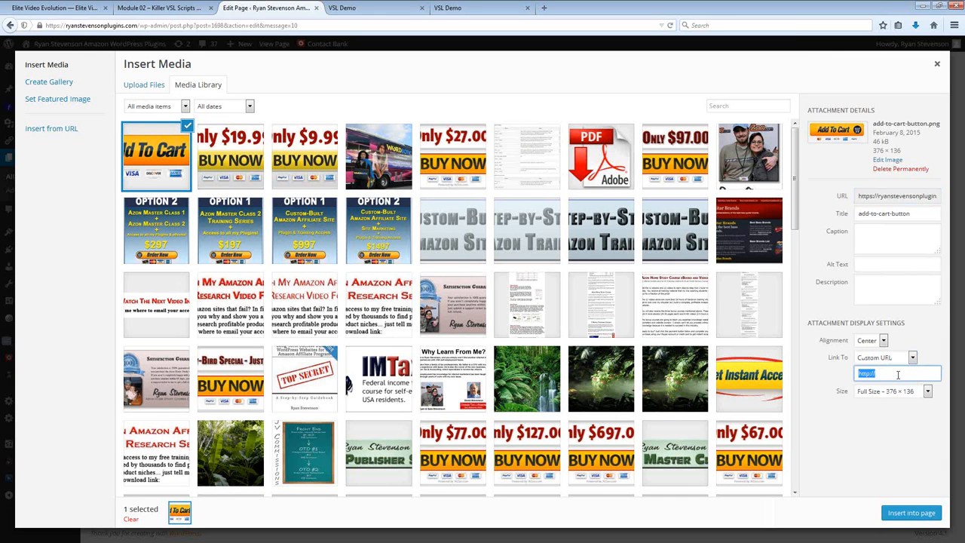
left_click(885, 375)
left_click_drag(884, 376, 851, 373)
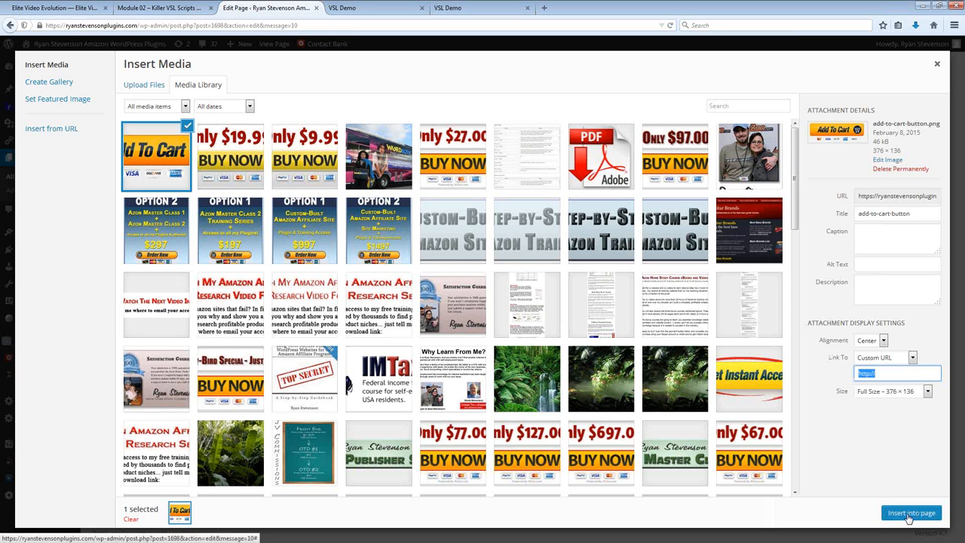
left_click(937, 67)
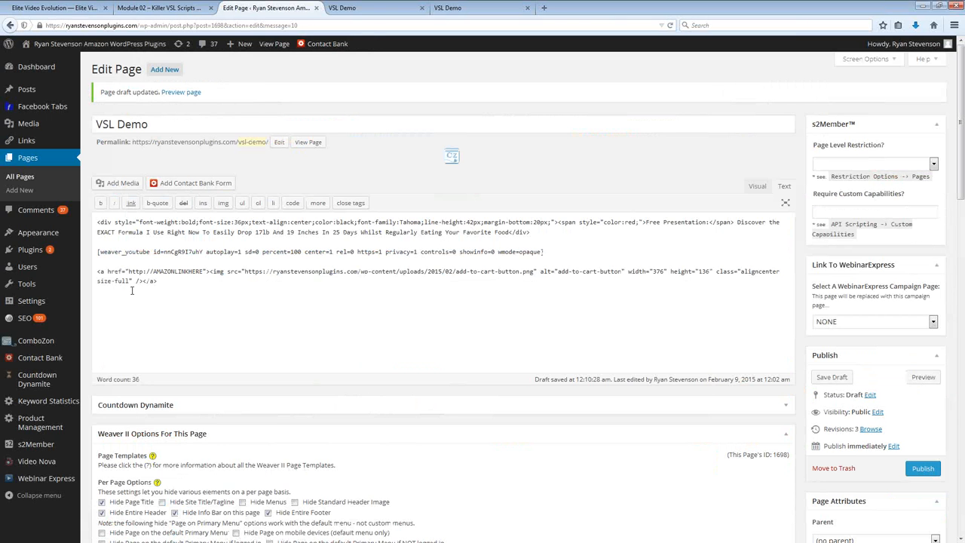
Step: Review the end of the Add To Cart image code and look at the finished layout in the VSL Demo page preview
mouse_move(130, 281)
left_mouse_down()
mouse_move(151, 283)
mouse_move(140, 284)
left_mouse_up()
left_click(137, 285)
left_click(347, 9)
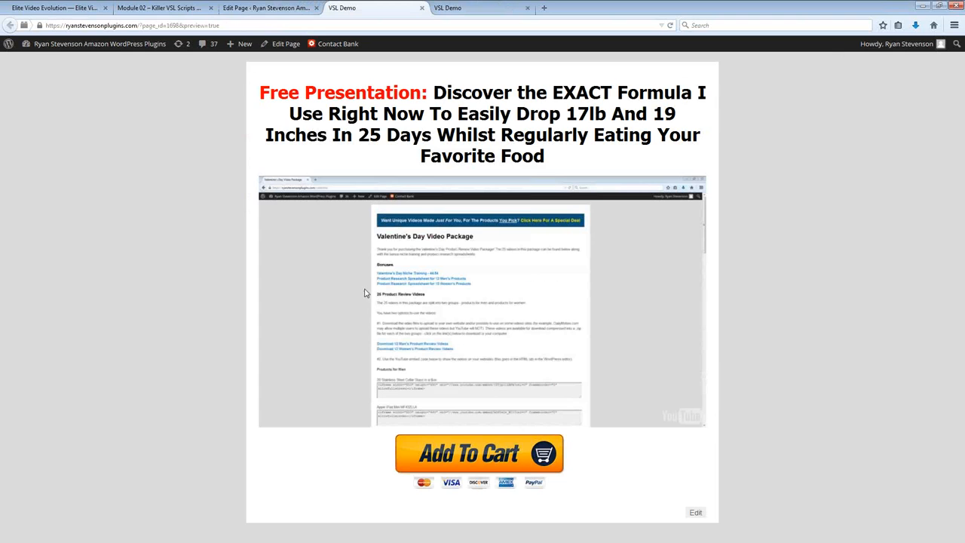
Step: Switch to the Module 02 – Killer VSL Scripts page and close its training video popup
left_click(147, 8)
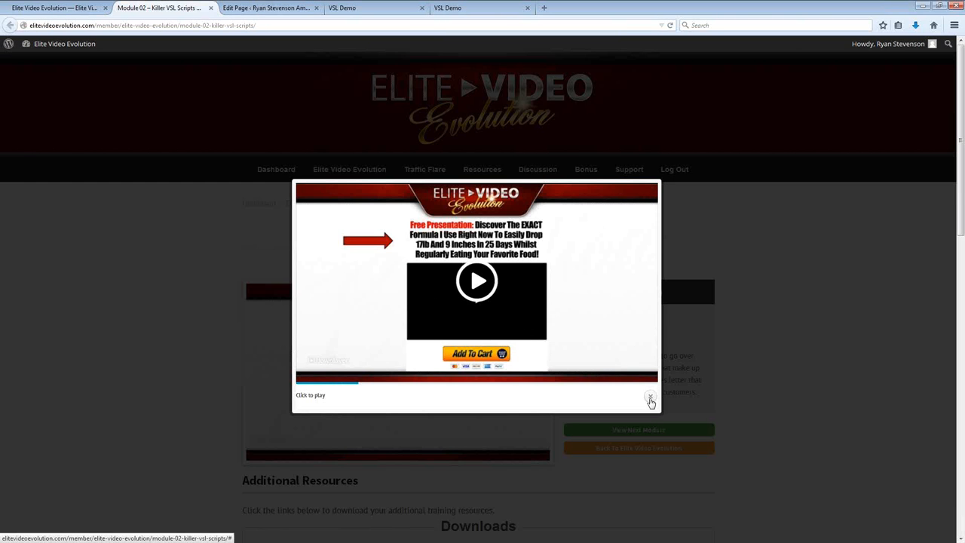
left_click(650, 400)
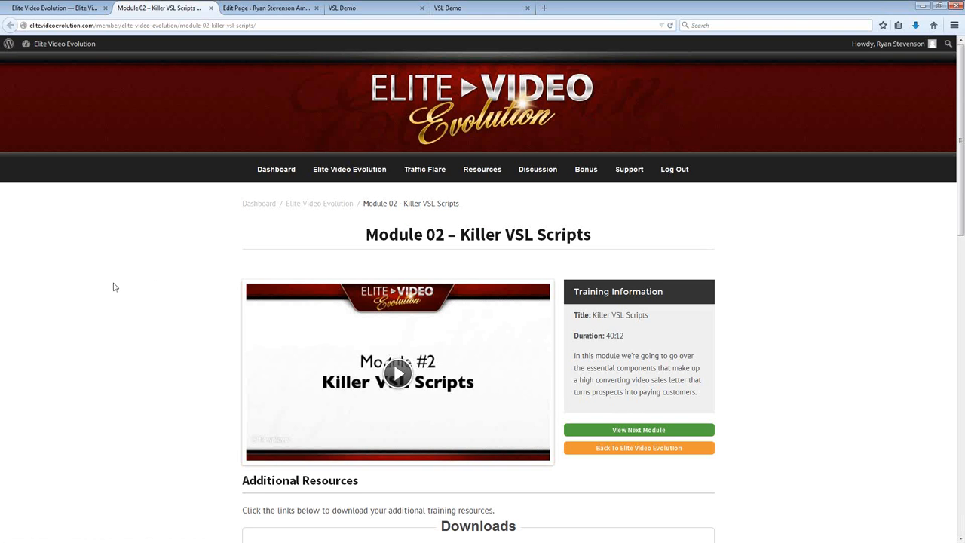